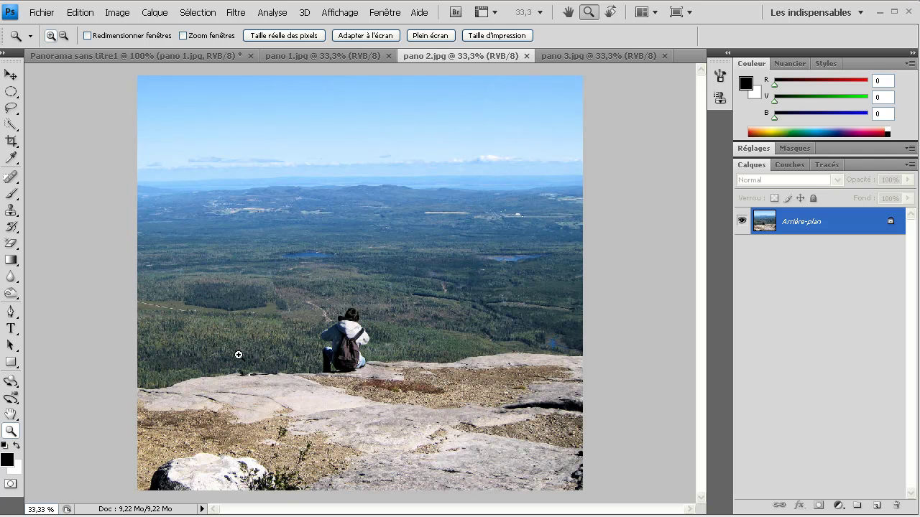
Look through the three source photos pano 1.jpg, pano 2.jpg and pano 3.jpg to compare their overlapping areas.
click(343, 56)
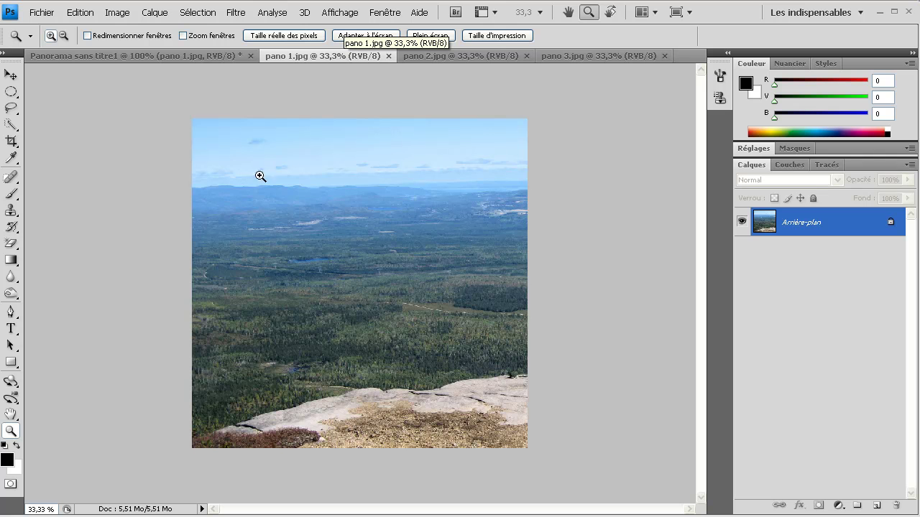
click(424, 59)
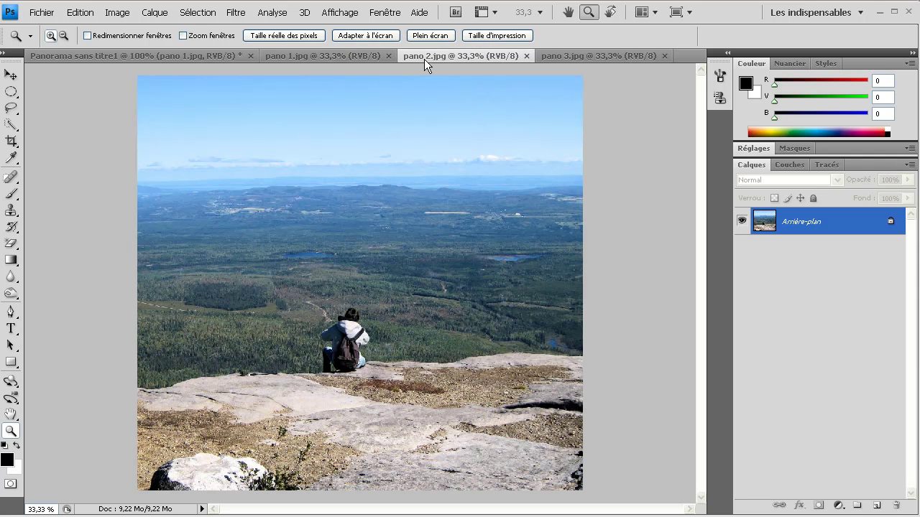
click(574, 57)
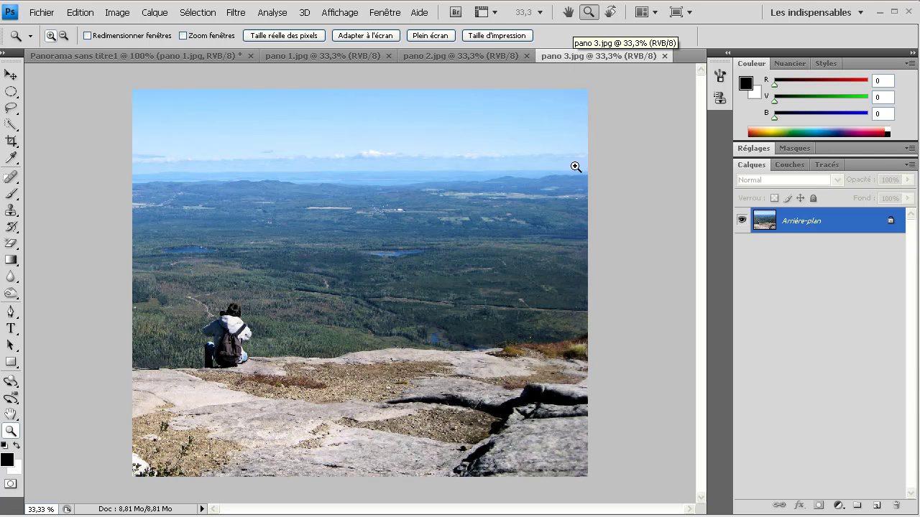
click(309, 57)
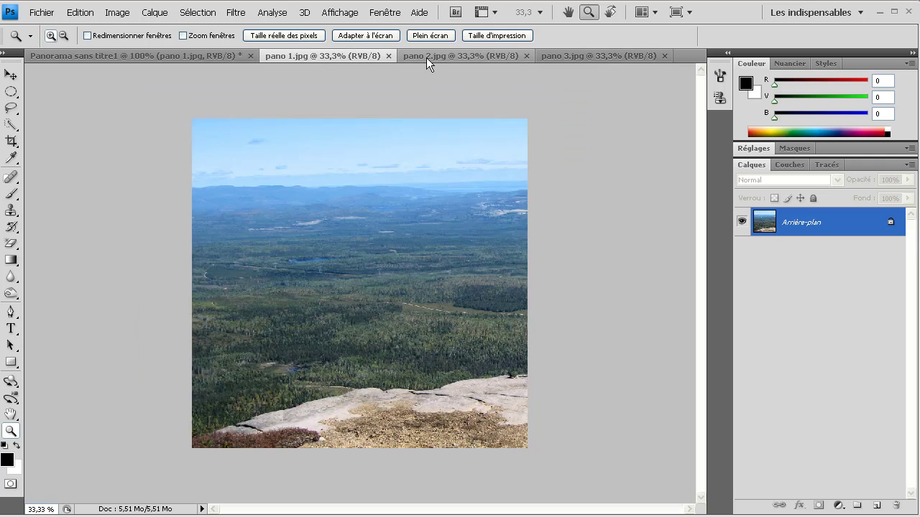
click(439, 56)
click(576, 57)
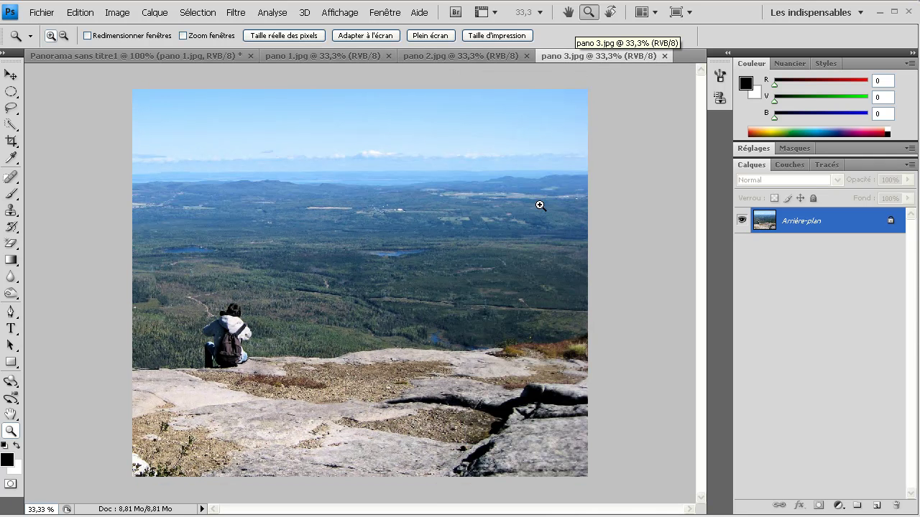
Examine the assembled panorama in Panorama sans titre1, checking the joins between the photos at 100% zoom.
click(100, 53)
alt+click(270, 393)
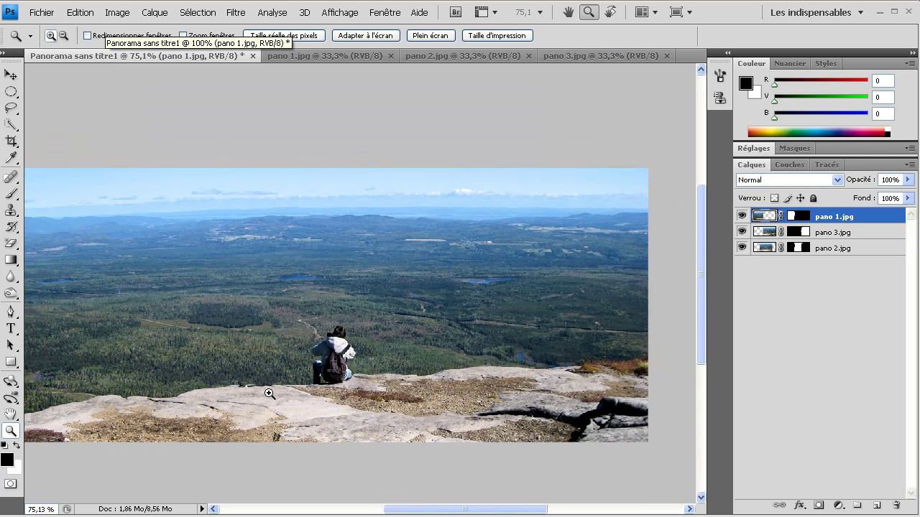
drag(230, 345, 280, 343)
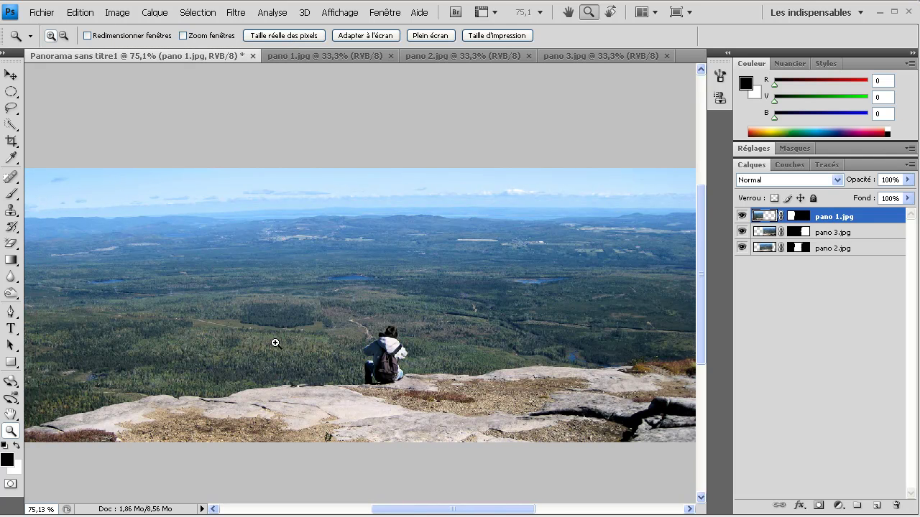
click(298, 271)
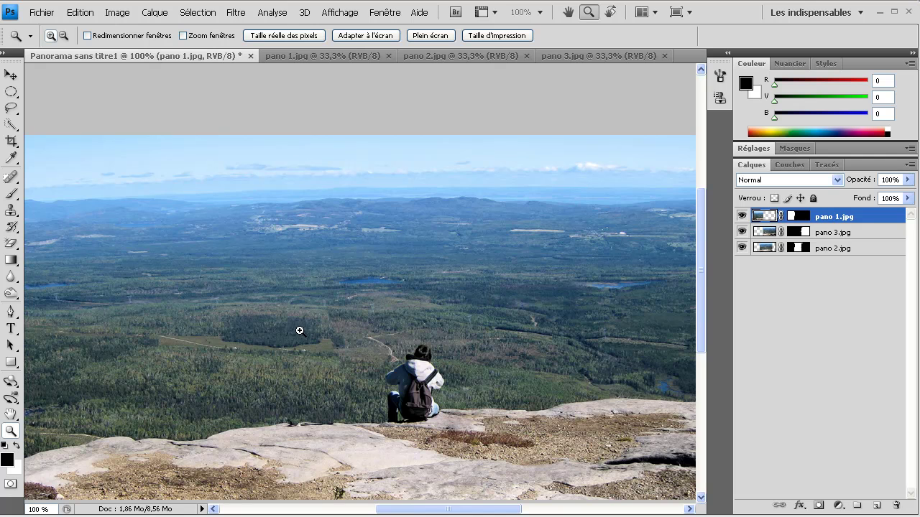
drag(300, 331, 302, 306)
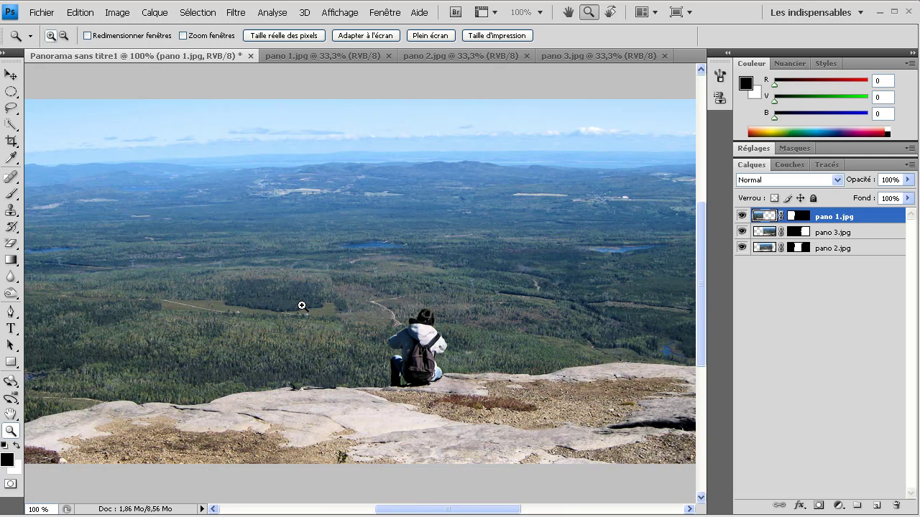
drag(210, 284, 248, 275)
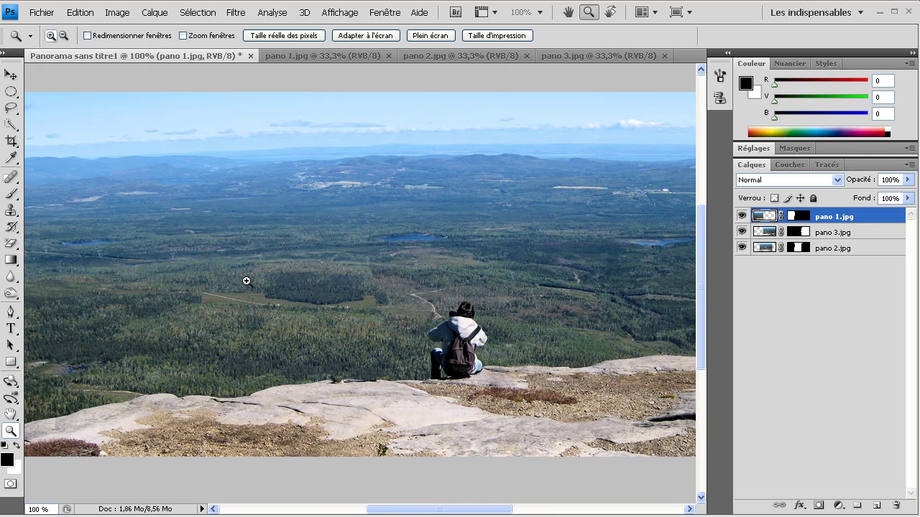
Temporarily hide the pano 1.jpg and pano 2.jpg layers to inspect the mask cut-outs, and show both again.
click(740, 217)
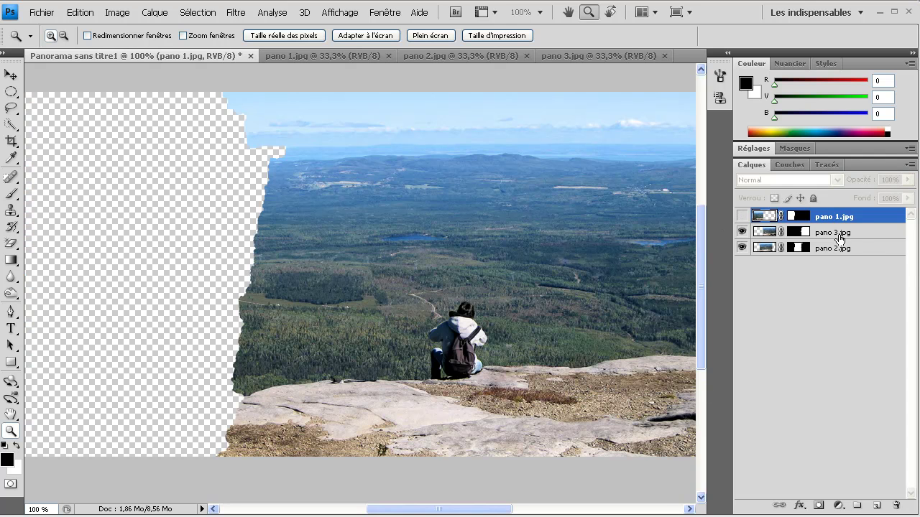
click(741, 248)
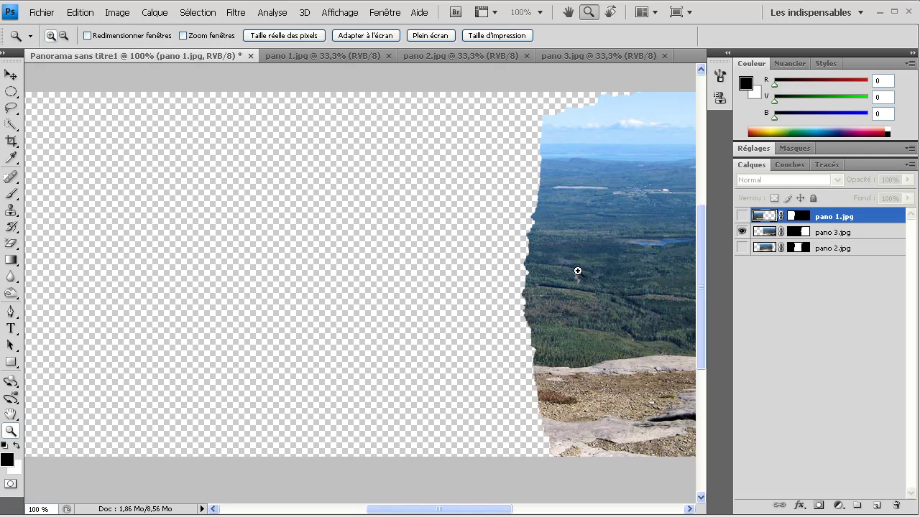
click(742, 248)
click(741, 217)
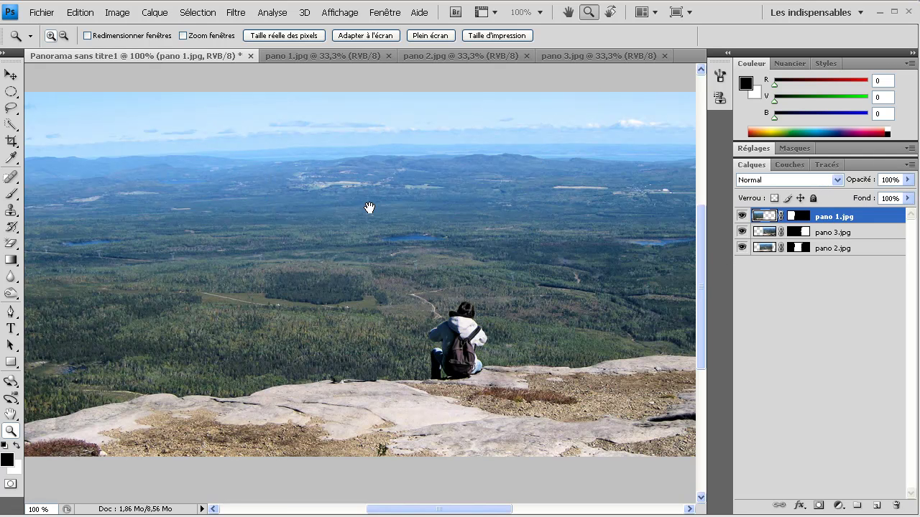
drag(417, 216, 385, 213)
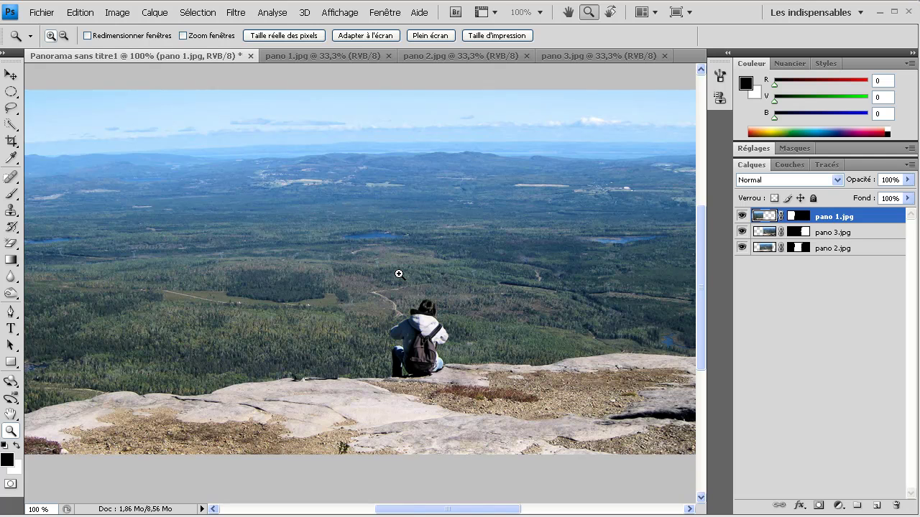
drag(361, 271, 316, 272)
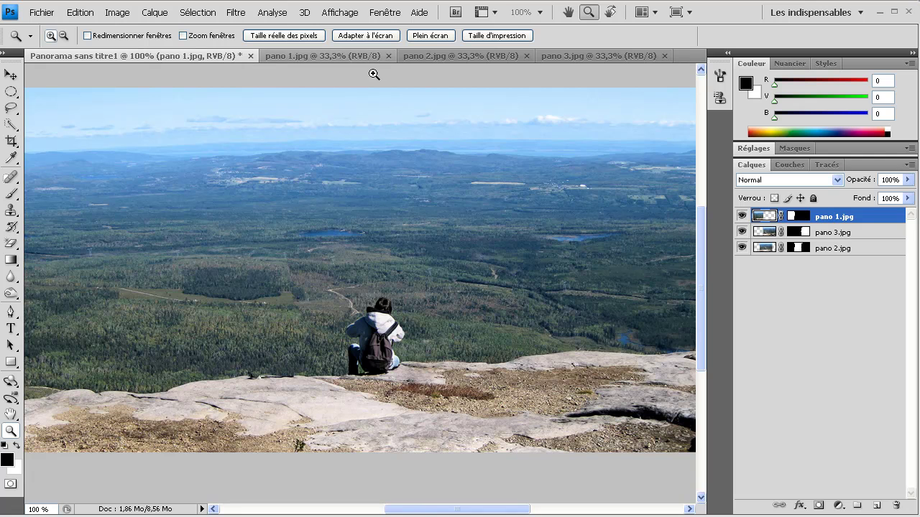
Start Photomerge and browse the desktop for source files, listing them with details and sorted by date, newest first.
click(40, 16)
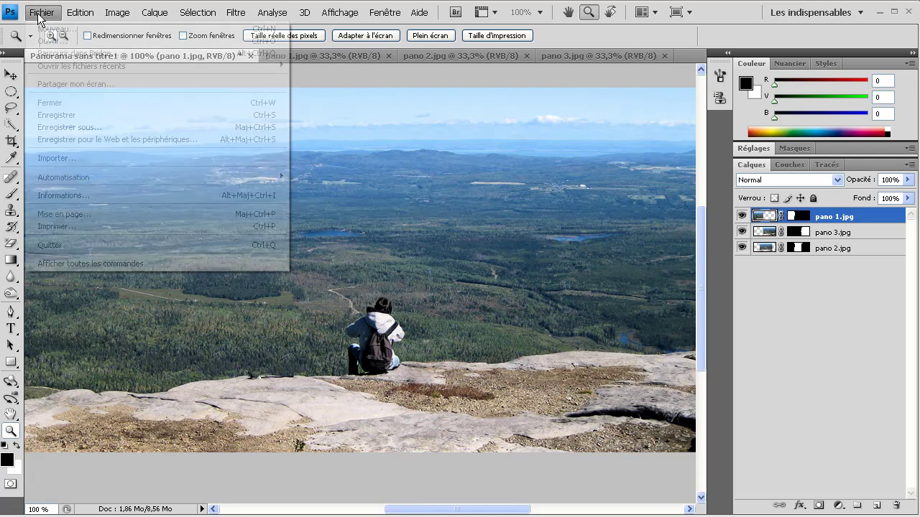
mouse_move(106, 177)
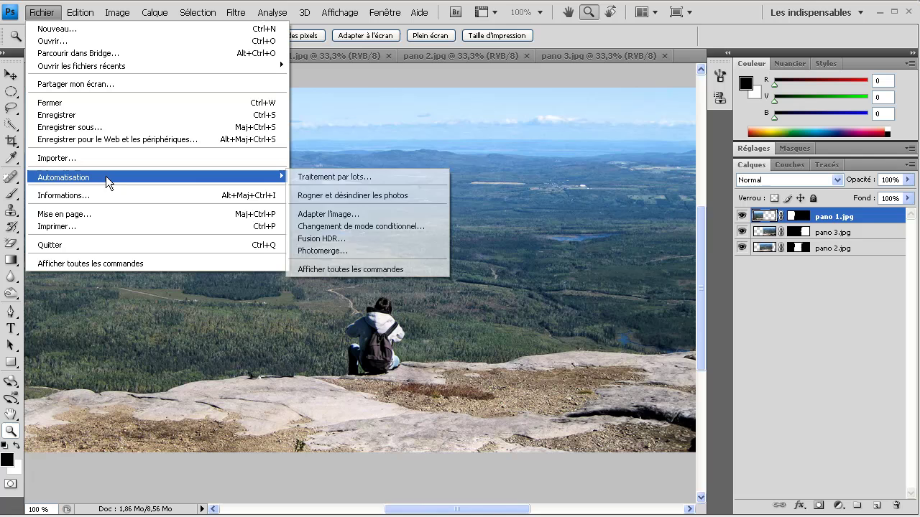
click(327, 248)
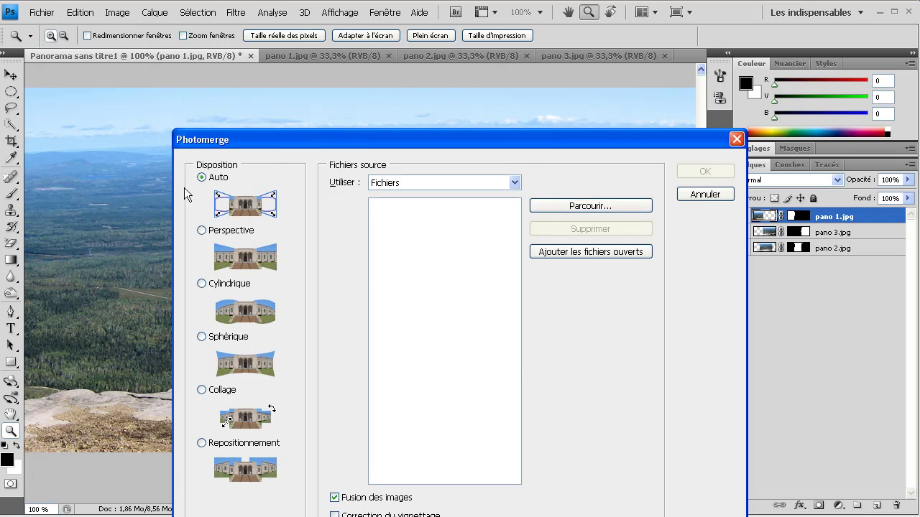
click(579, 207)
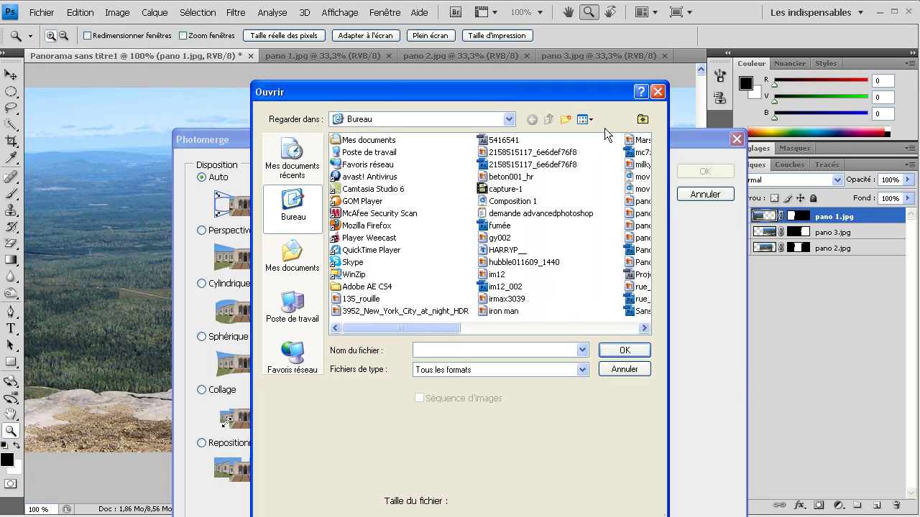
click(586, 120)
click(607, 184)
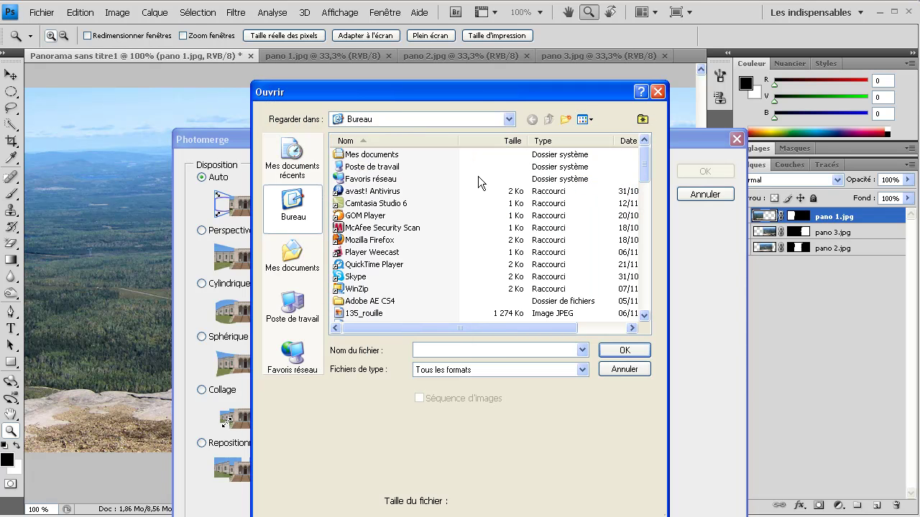
click(629, 141)
click(629, 142)
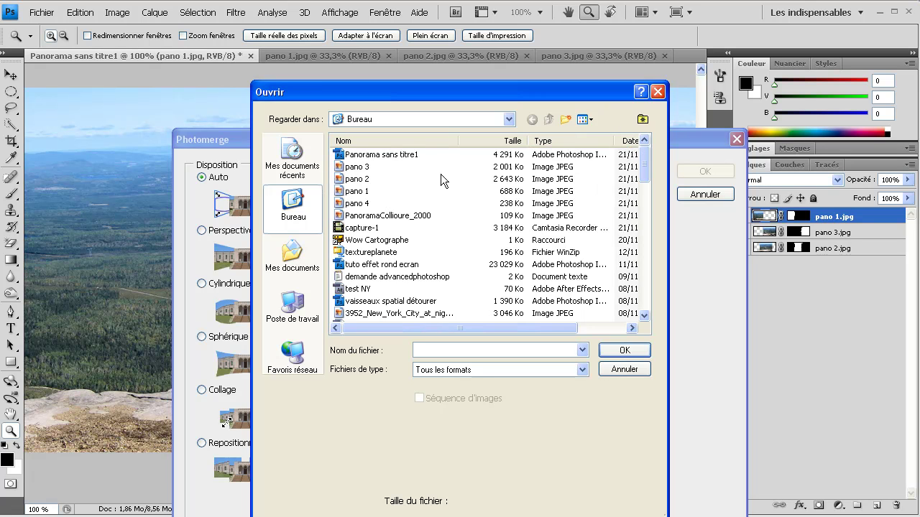
click(363, 167)
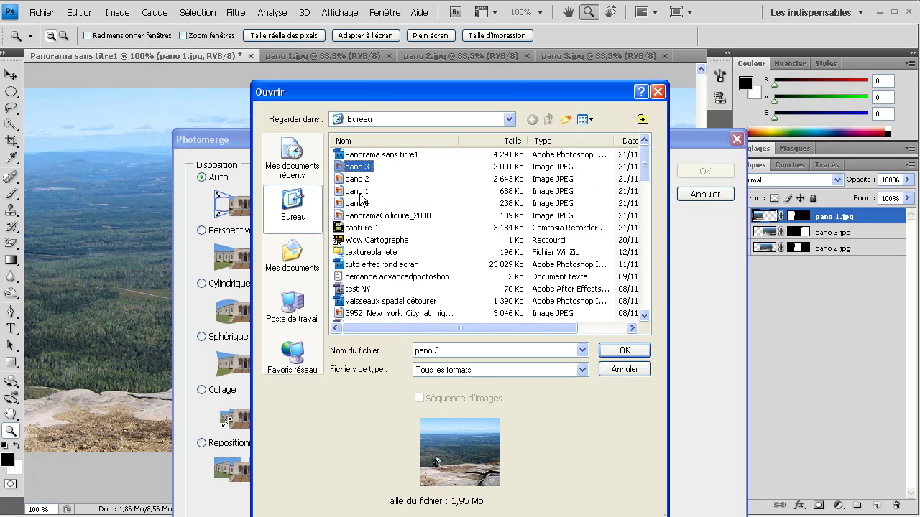
shift+click(360, 192)
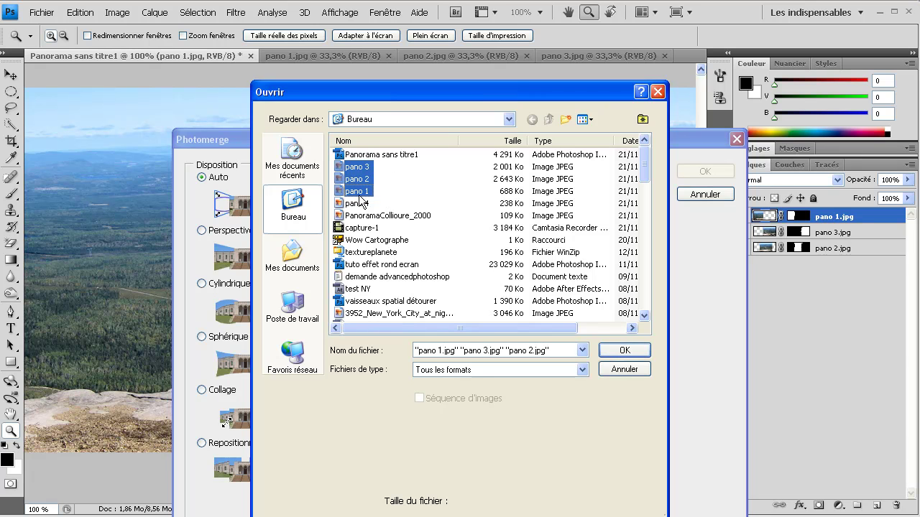
click(365, 168)
click(439, 166)
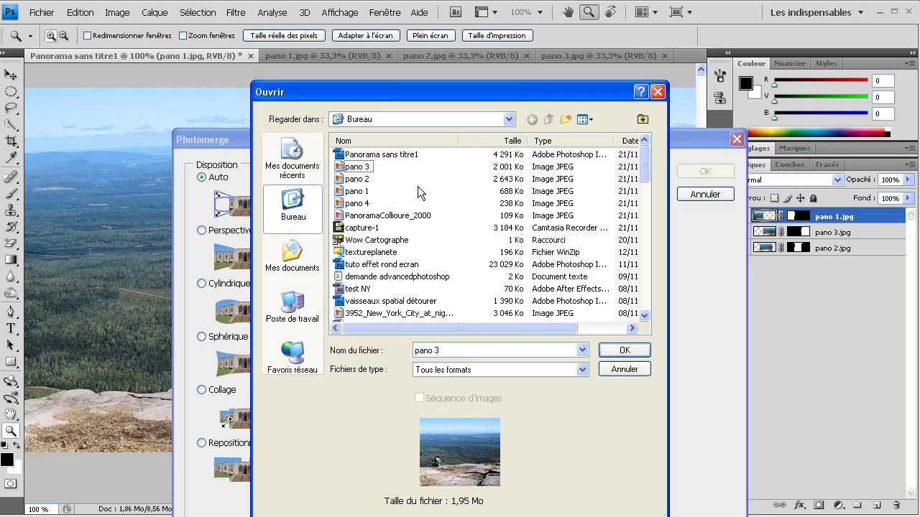
click(341, 168)
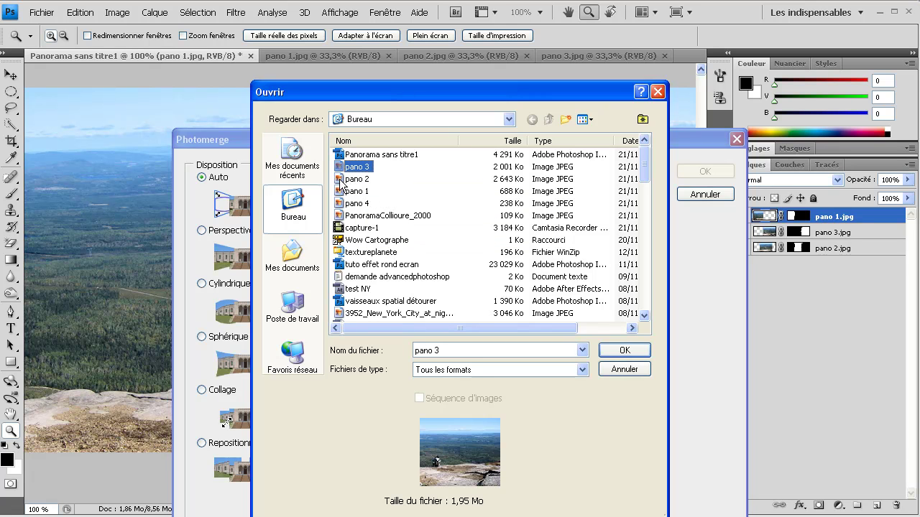
shift+click(343, 181)
ctrl+click(344, 193)
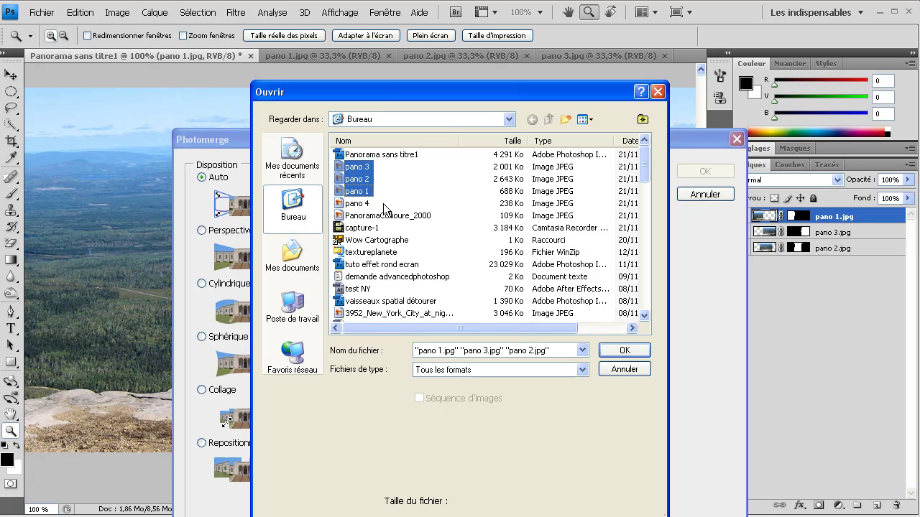
Add pano 1.jpg, pano 2.jpg and pano 3.jpg together as Photomerge source files.
click(357, 169)
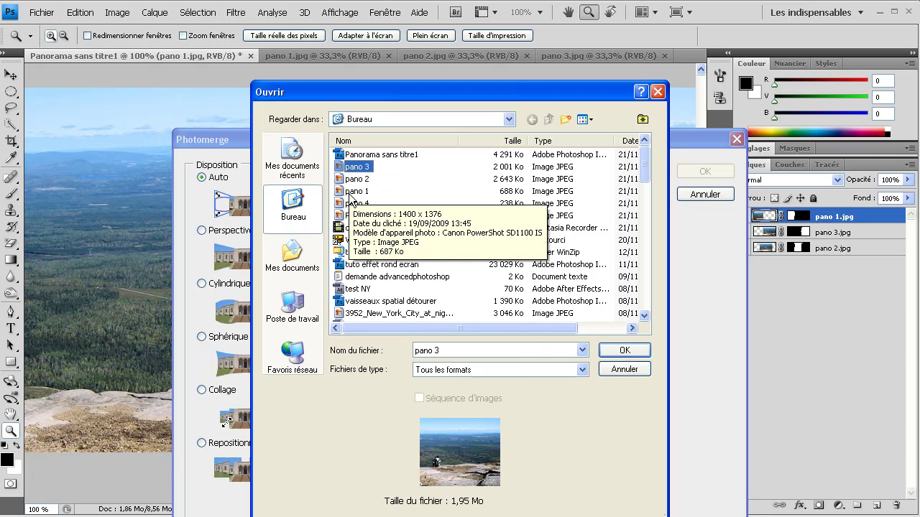
shift+click(349, 193)
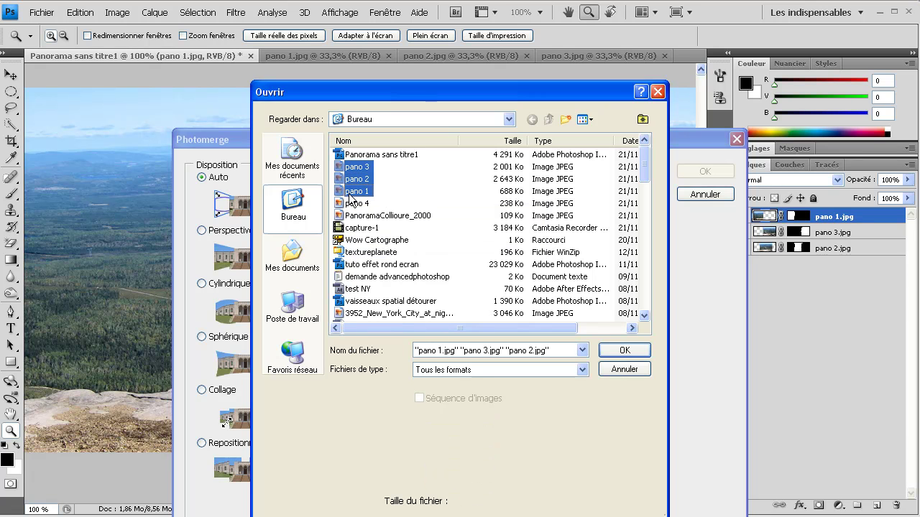
click(630, 351)
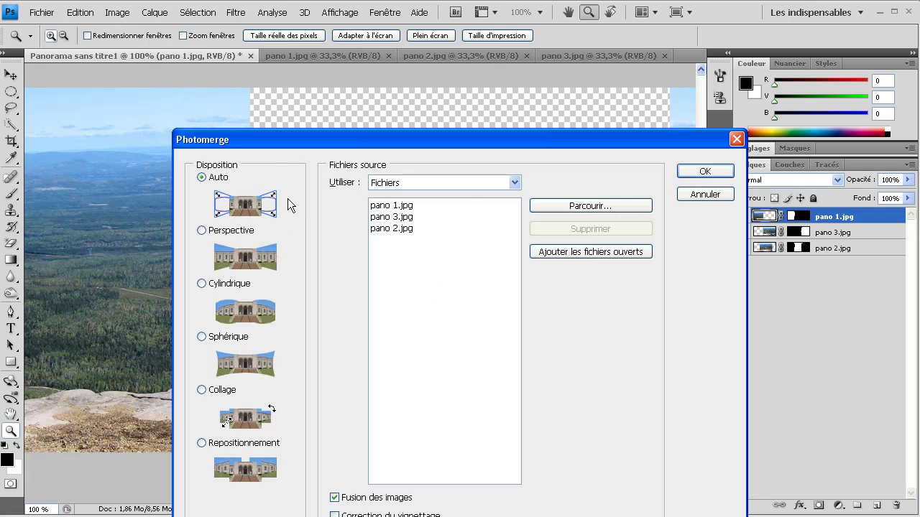
Run Photomerge with the Auto layout and Fusion des images enabled, leaving vignetting and geometric distortion correction off.
drag(388, 141, 380, 86)
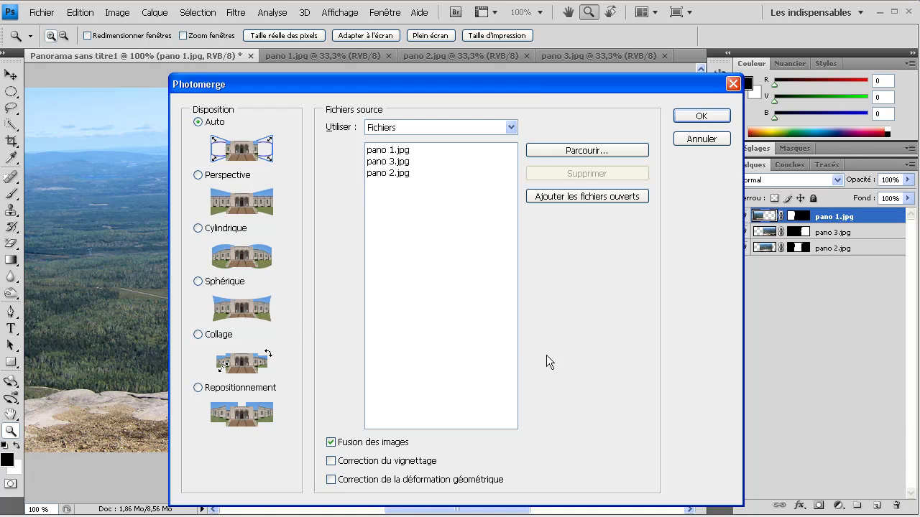
click(367, 446)
click(365, 445)
click(694, 116)
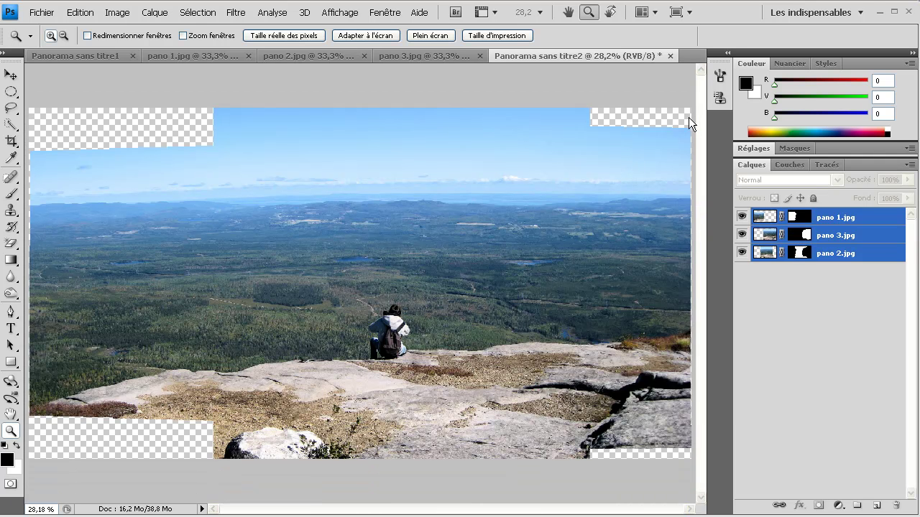
View the whole merged panorama and select only its pano 1.jpg layer.
alt+click(264, 248)
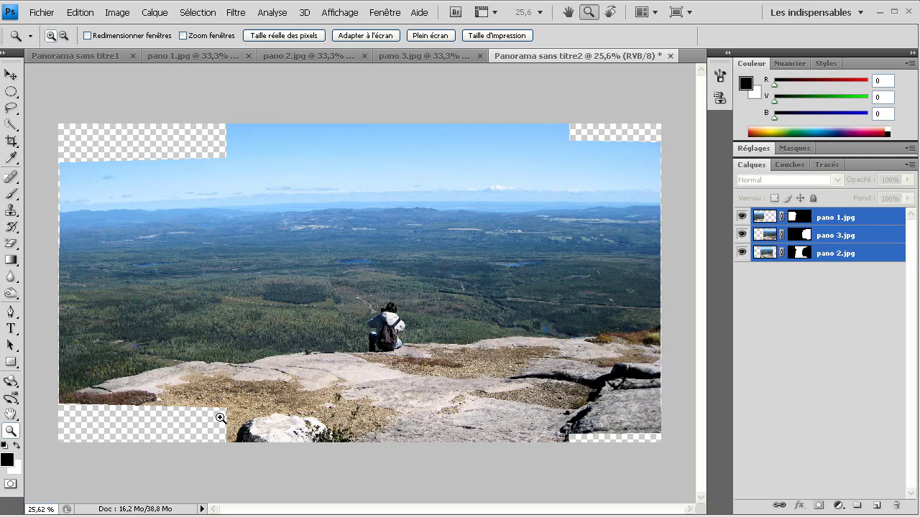
click(867, 219)
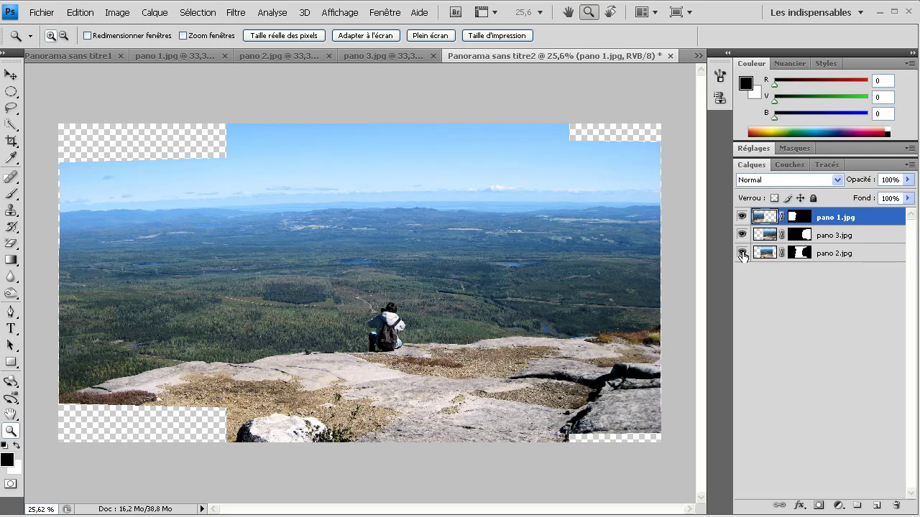
click(843, 265)
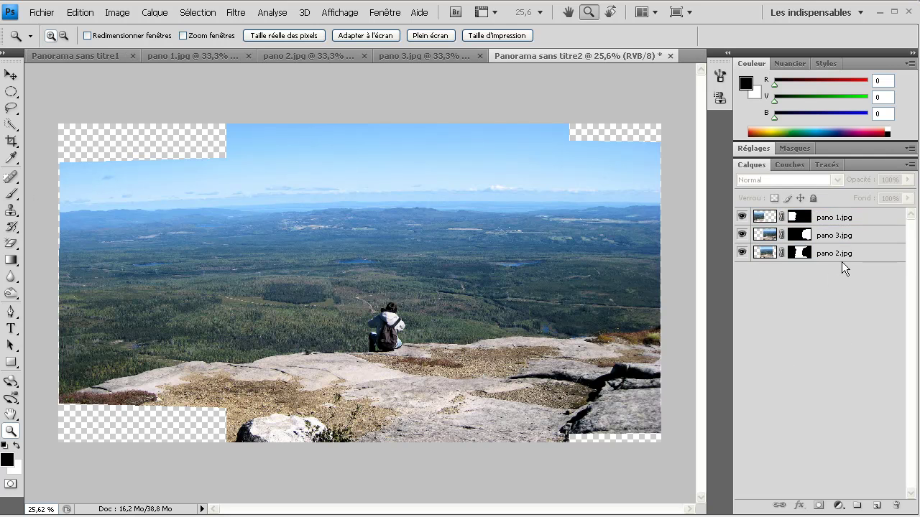
click(840, 255)
click(841, 218)
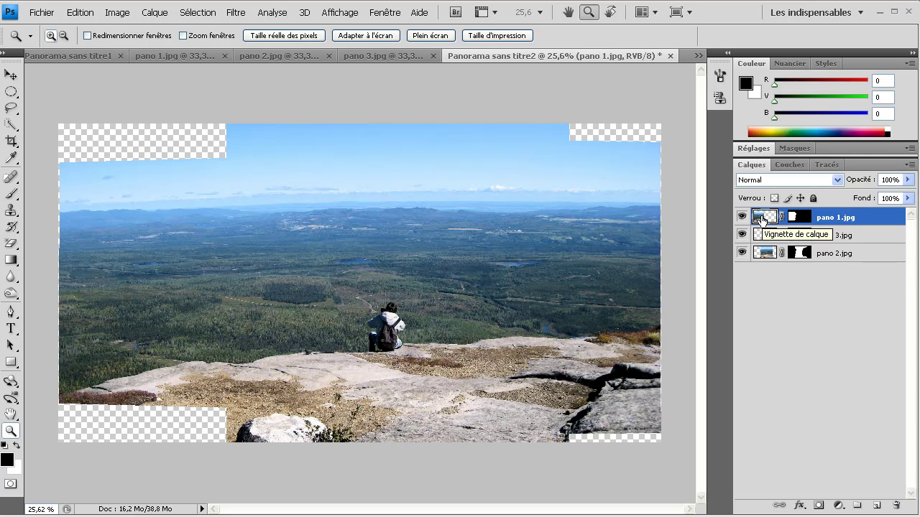
Load the full outlines of the pano 1.jpg, pano 3.jpg and pano 2.jpg layers as selections, one after another, to compare their extents.
ctrl+click(762, 220)
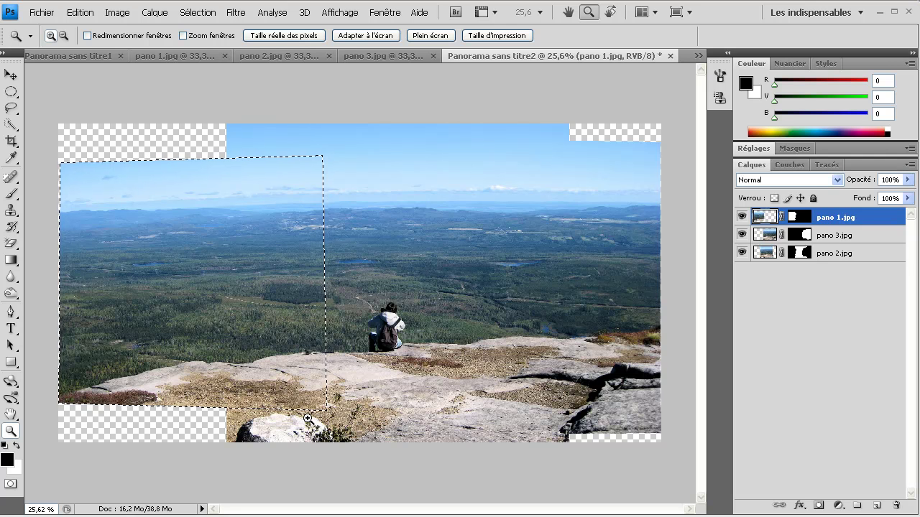
ctrl+shift+click(767, 240)
ctrl+shift+click(763, 255)
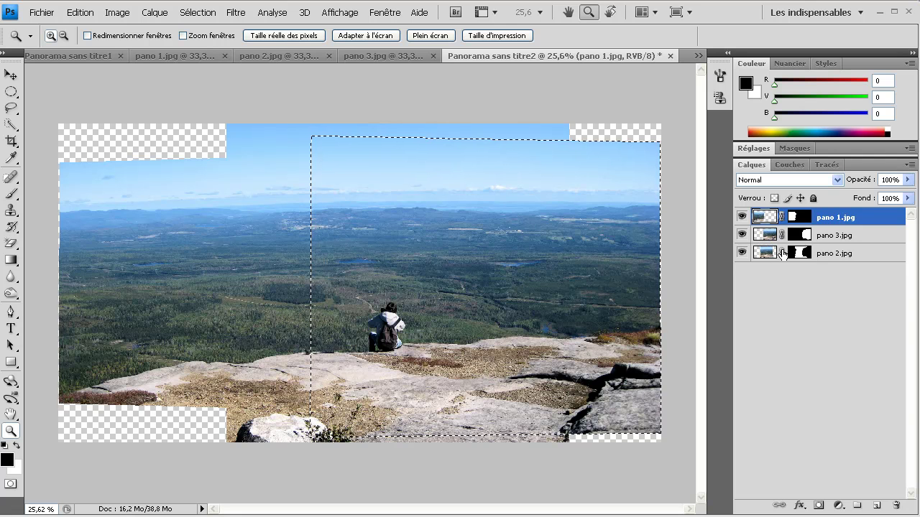
ctrl+click(769, 253)
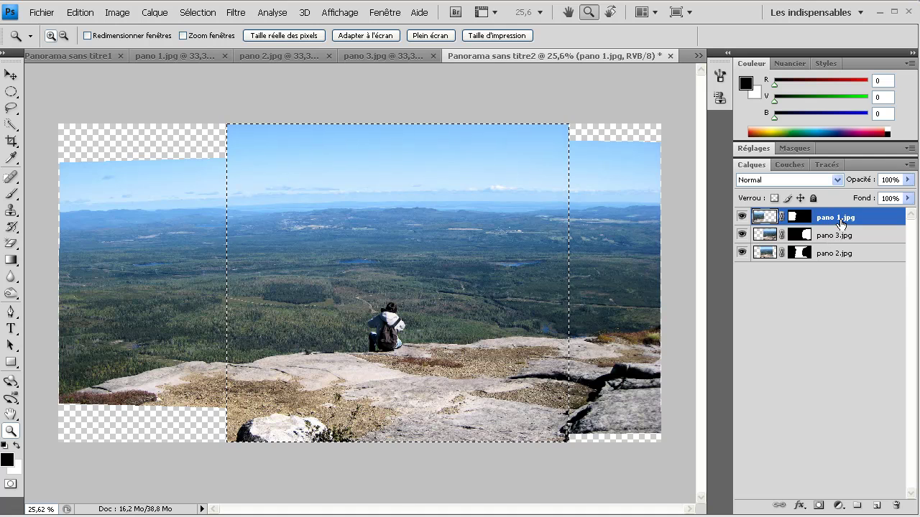
Inspect the masked area of pano 1.jpg by targeting its mask and briefly hiding the layer, and clear the active selection.
click(804, 222)
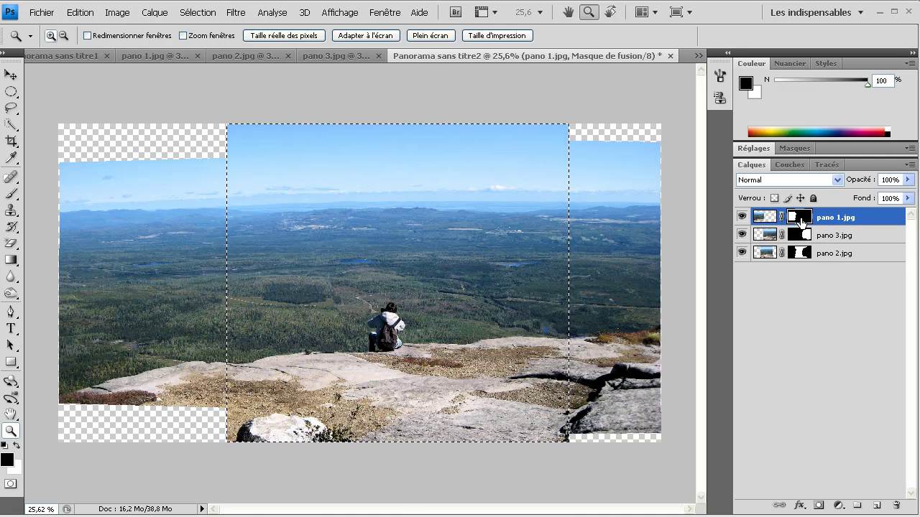
click(740, 217)
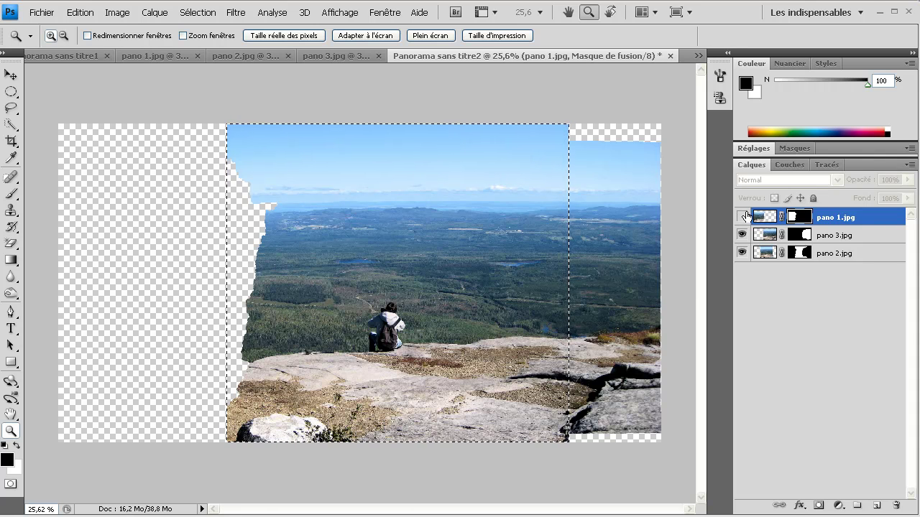
click(741, 217)
click(863, 220)
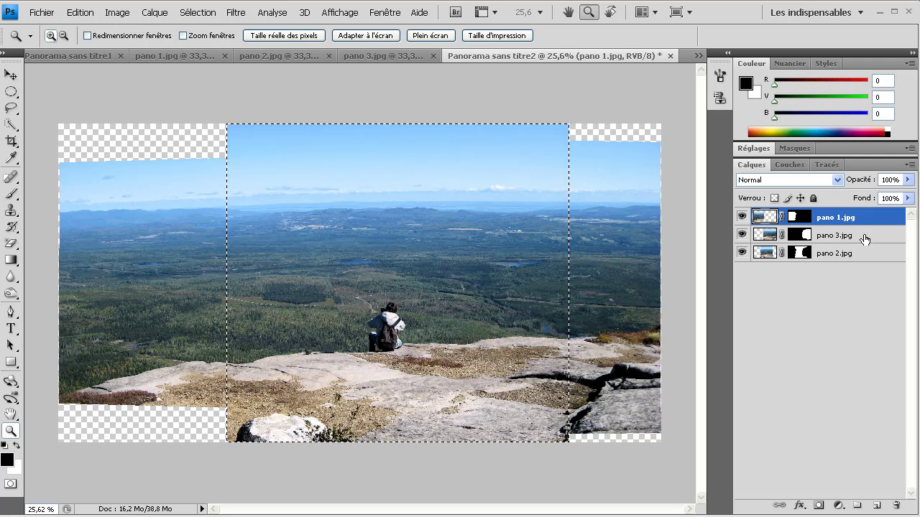
key(ctrl+d)
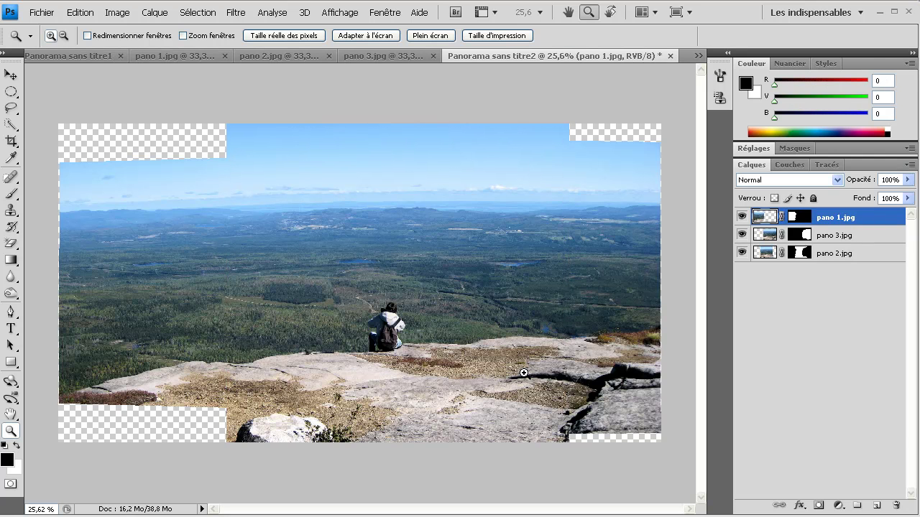
Crop the panorama to a wide rectangle just inside the image edges, cutting off all the transparent corners and borders.
click(11, 141)
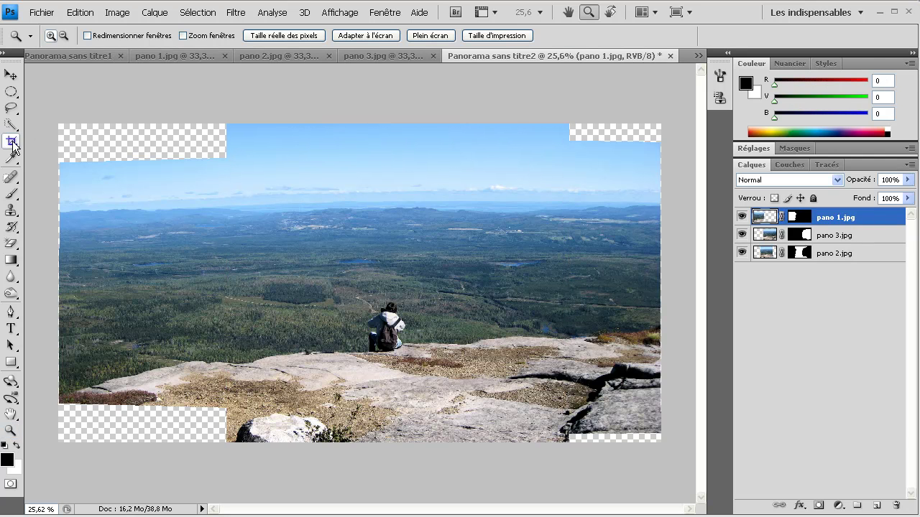
click(45, 140)
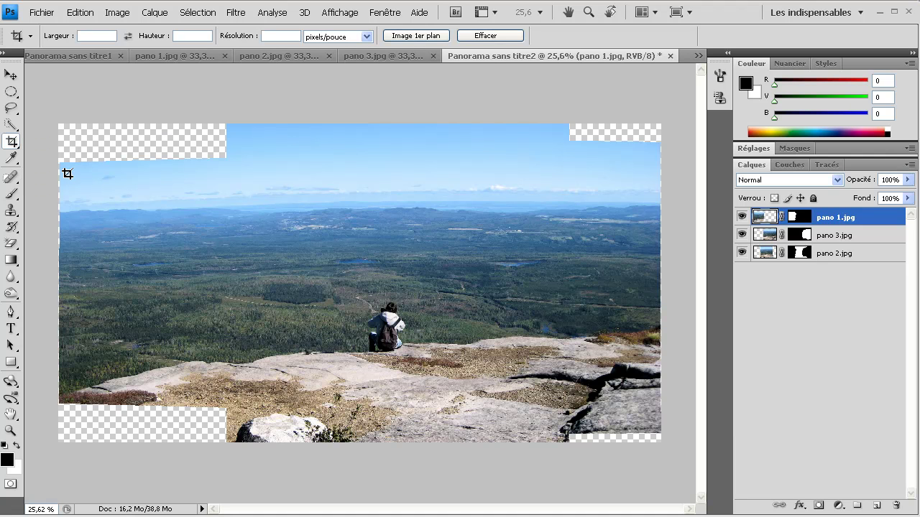
drag(121, 236, 649, 396)
drag(652, 399, 653, 400)
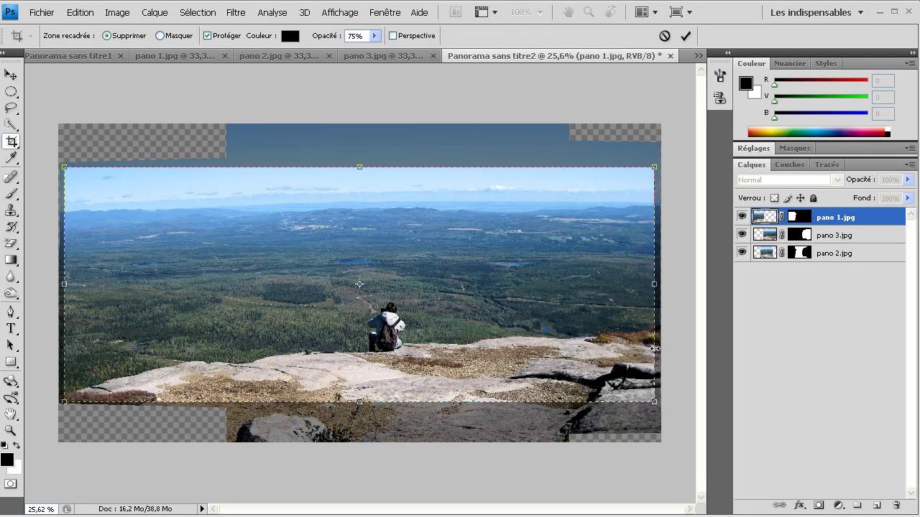
key(Return)
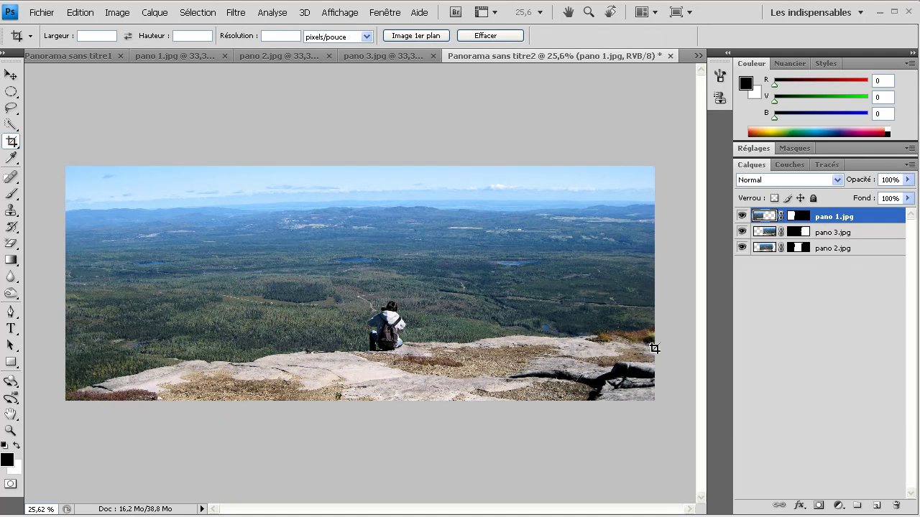
Examine the cropped panorama at 100% and at reduced magnifications, checking the landscape on both sides of the seated person.
double_click(11, 429)
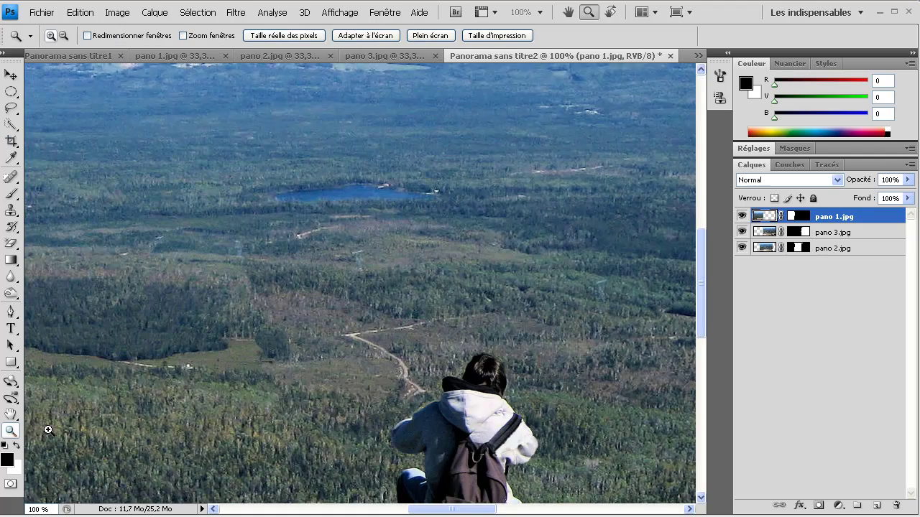
alt+click(316, 366)
alt+click(298, 346)
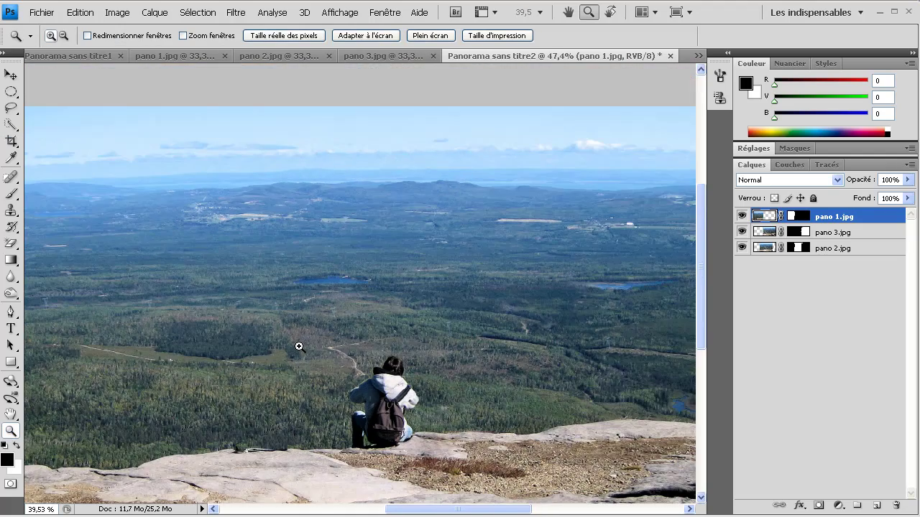
alt+click(299, 347)
drag(299, 347, 410, 330)
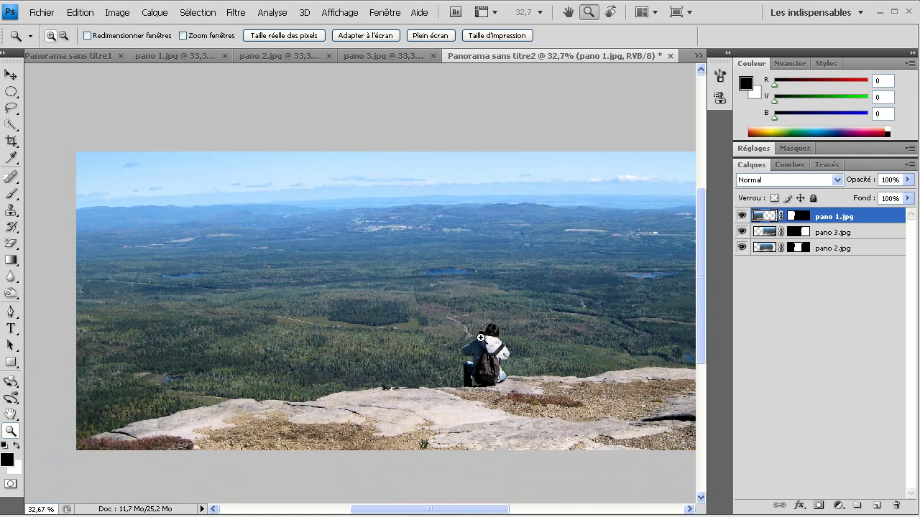
drag(510, 345, 409, 345)
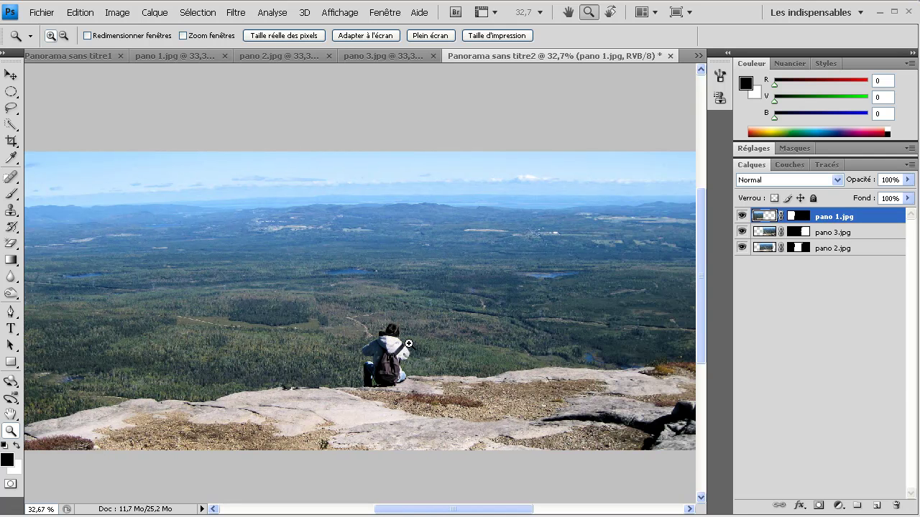
click(408, 344)
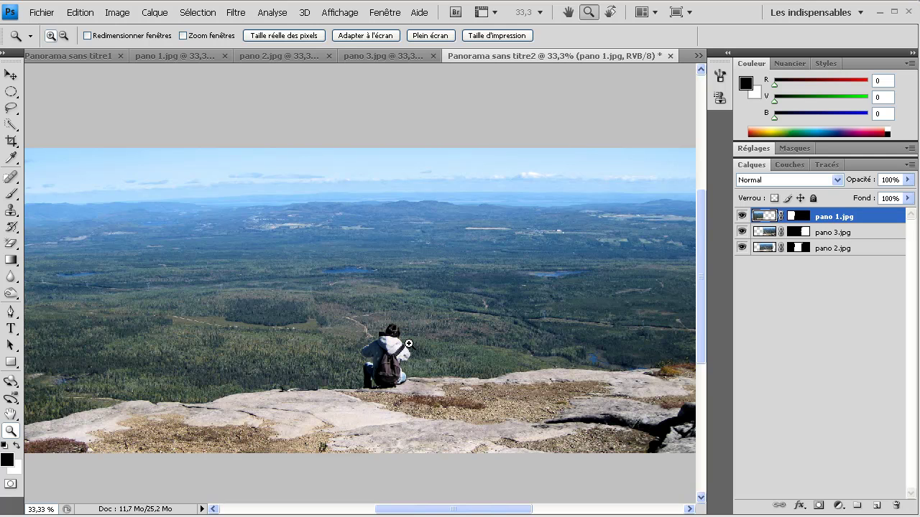